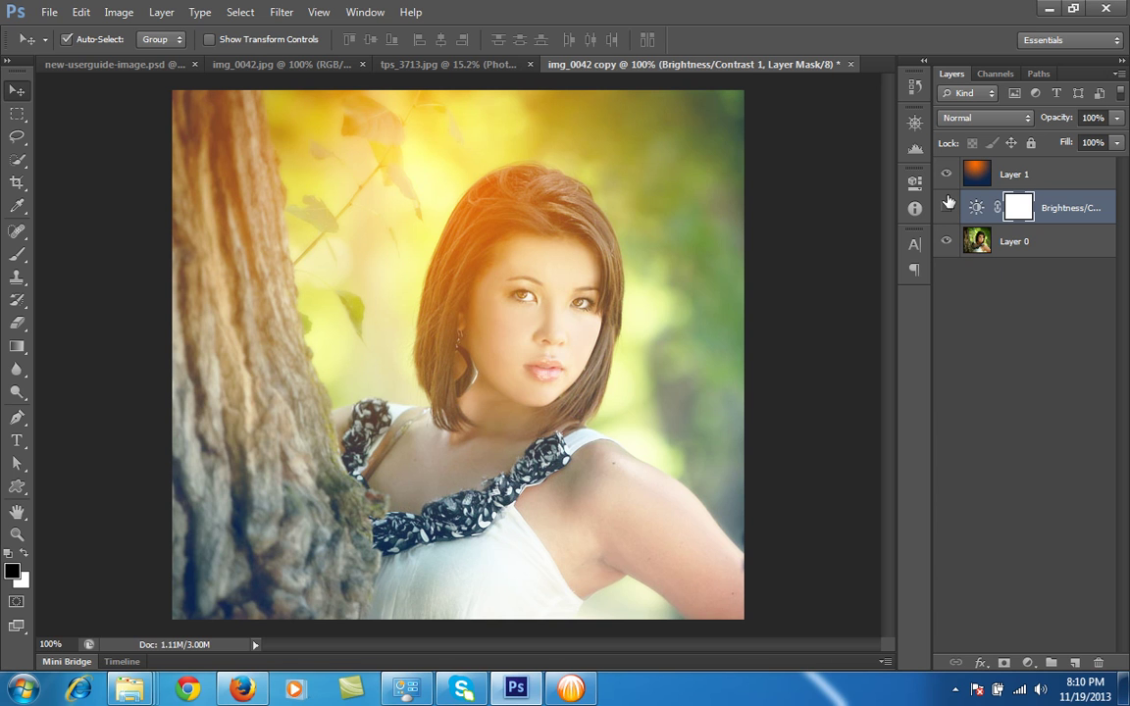
Hide Layer 1 and the Brightness/Contrast layer, then select the original Layer 0 photo.
drag(946, 207, 948, 192)
drag(950, 214, 948, 177)
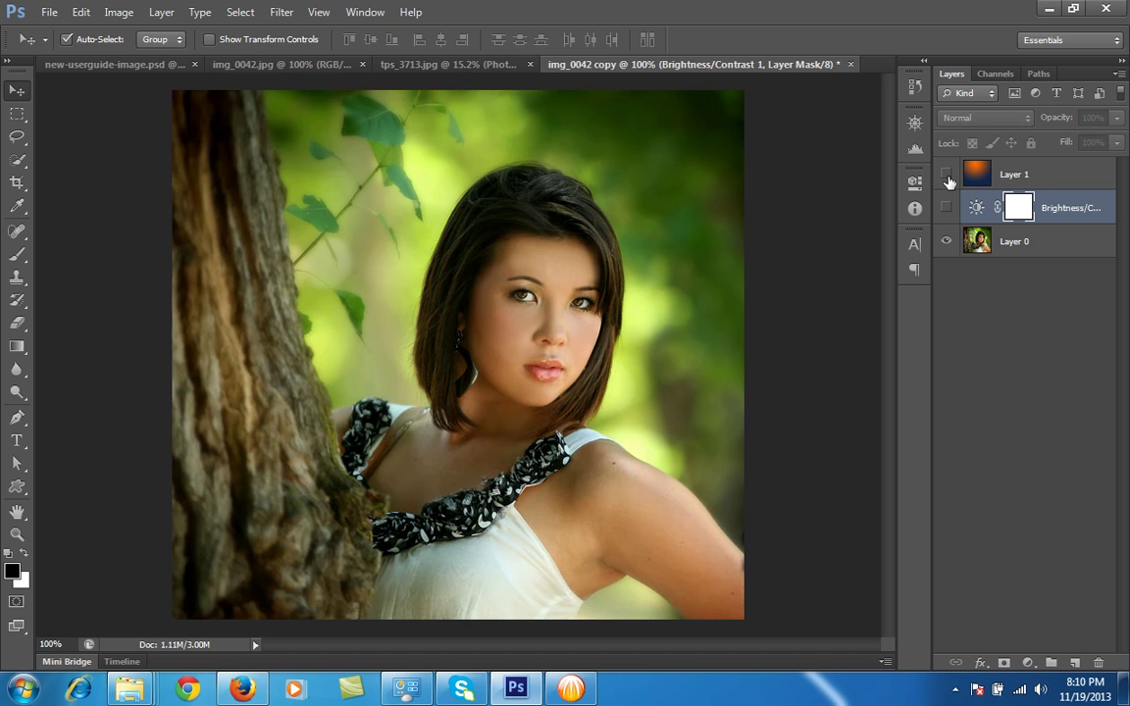
click(1053, 242)
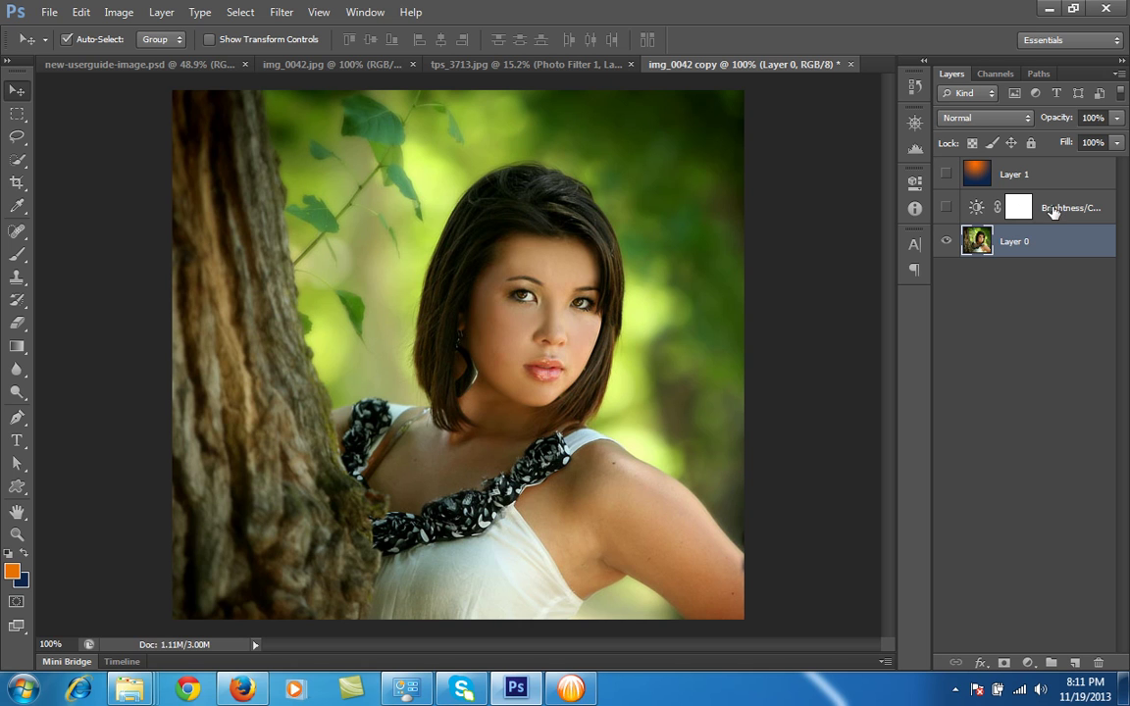
Add a Brightness/Contrast adjustment above Layer 0 with Contrast -50, toggling it to compare.
click(1024, 665)
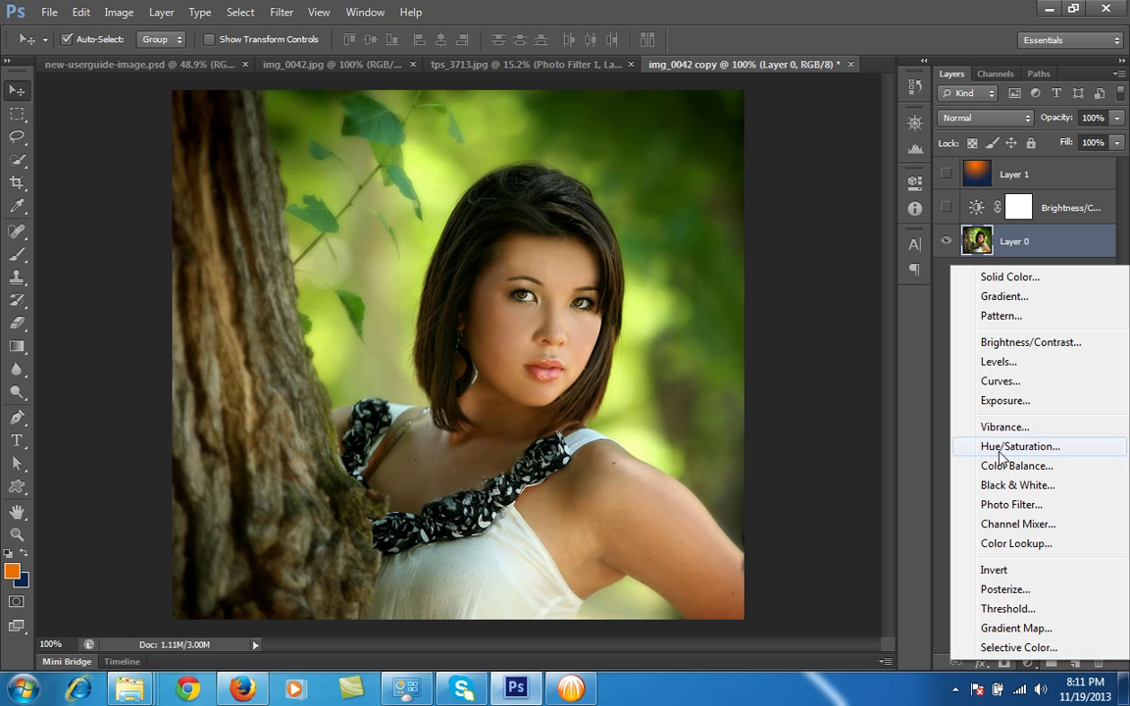
click(995, 343)
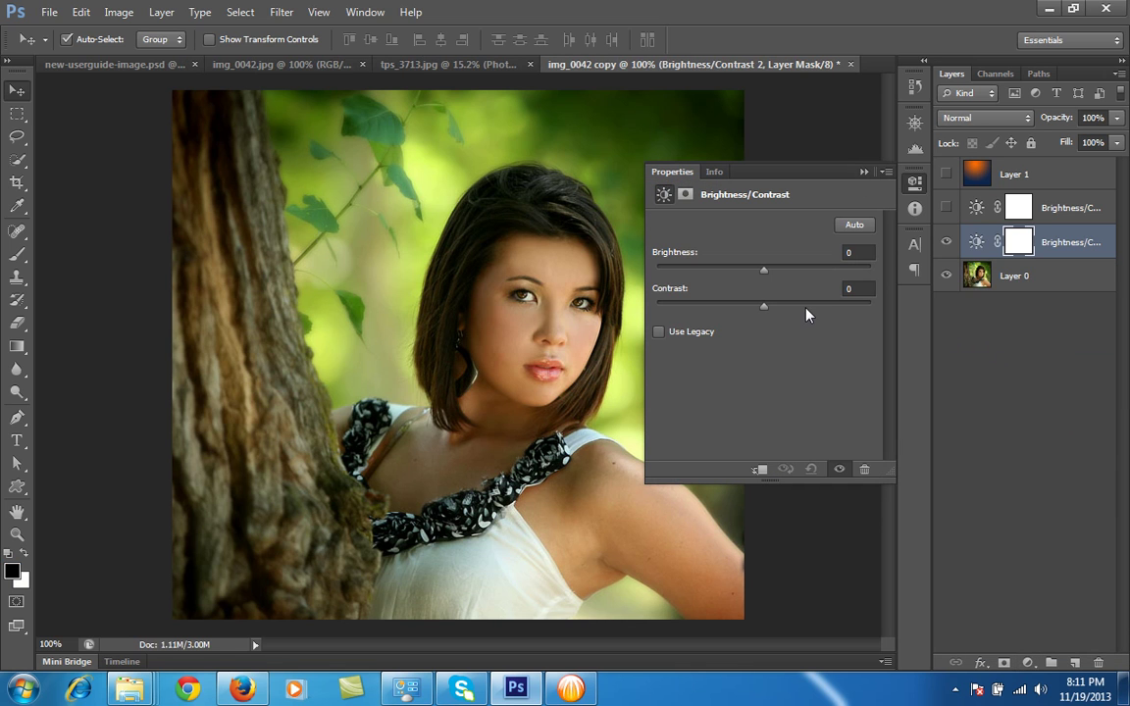
drag(762, 311, 651, 314)
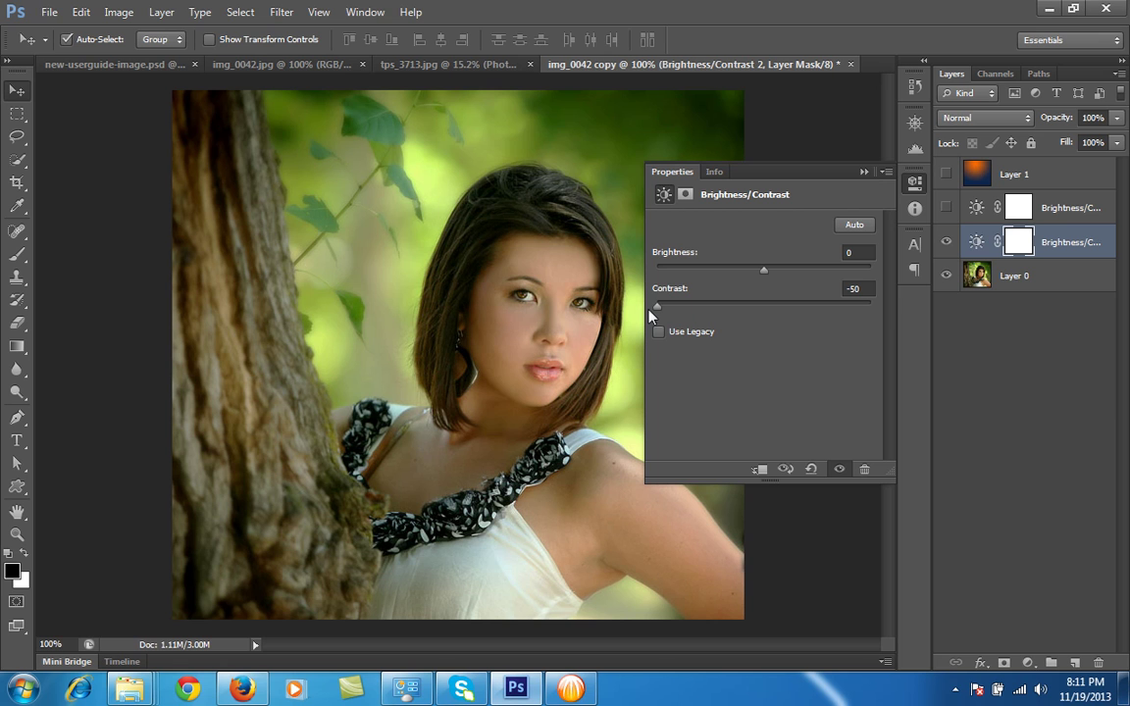
click(863, 172)
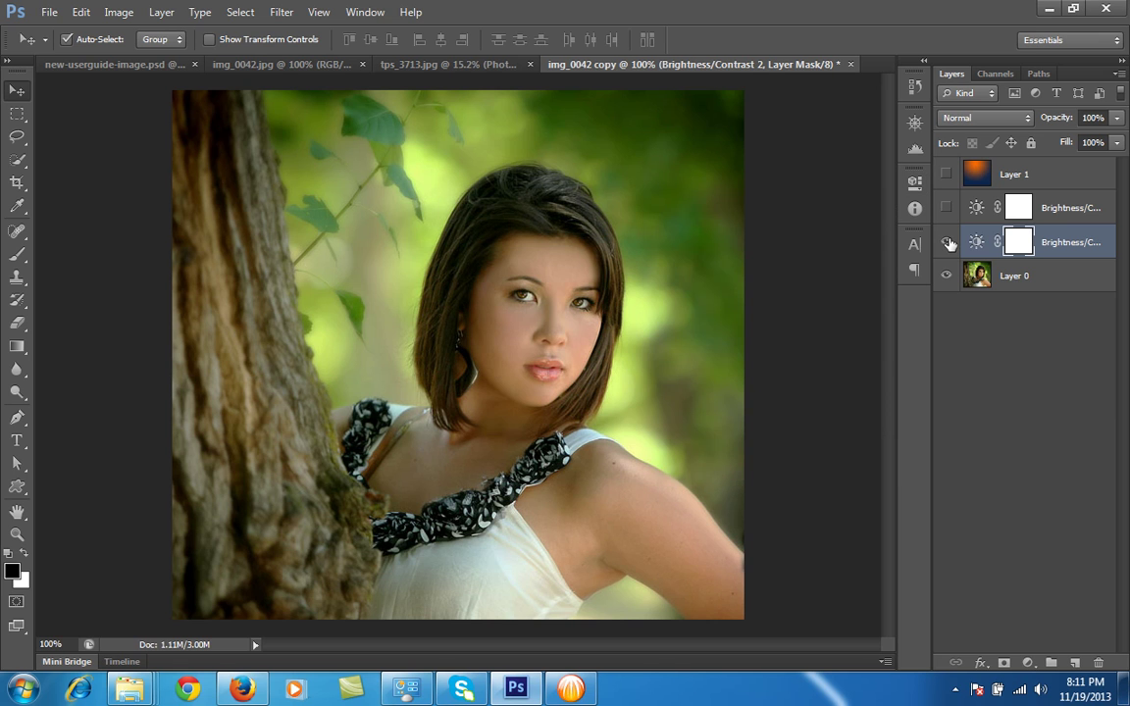
click(946, 242)
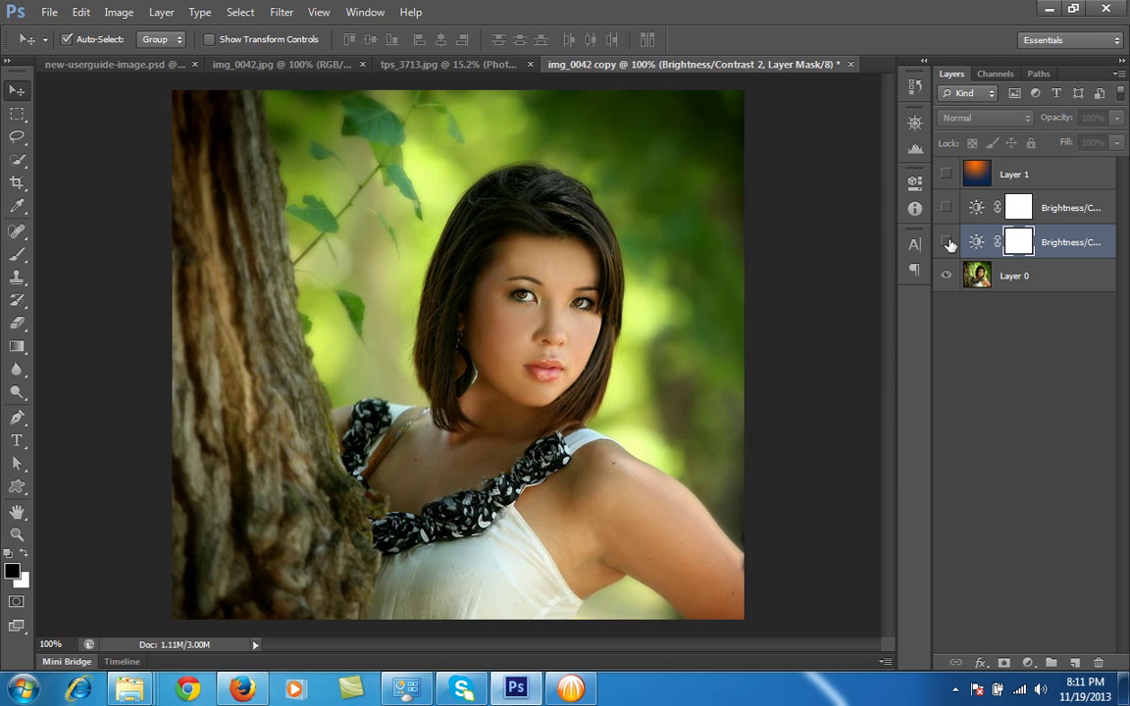
click(946, 242)
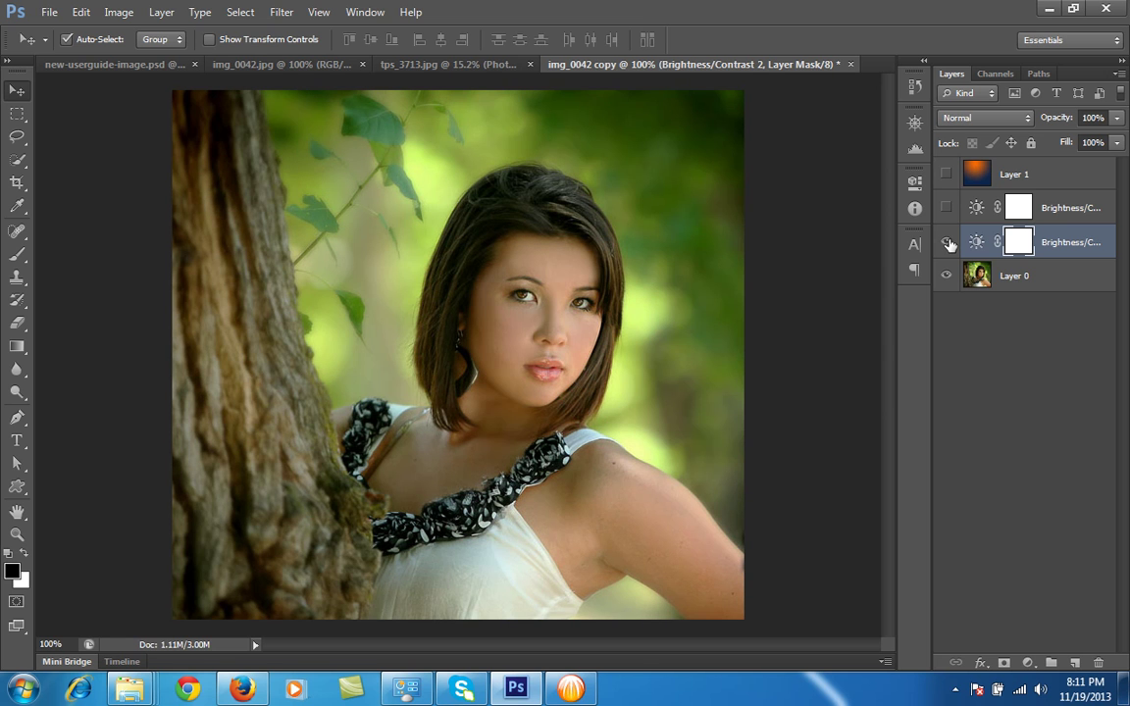
Add an empty Layer 2 and check the orange e77200 foreground colour.
click(1075, 663)
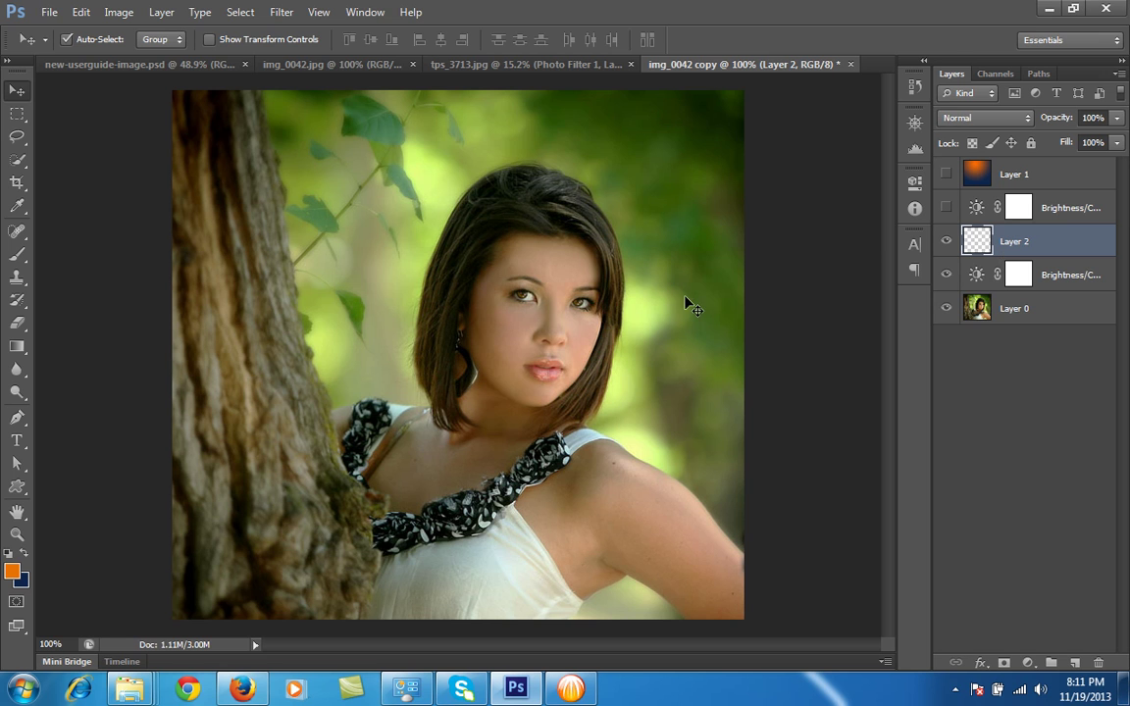
click(12, 572)
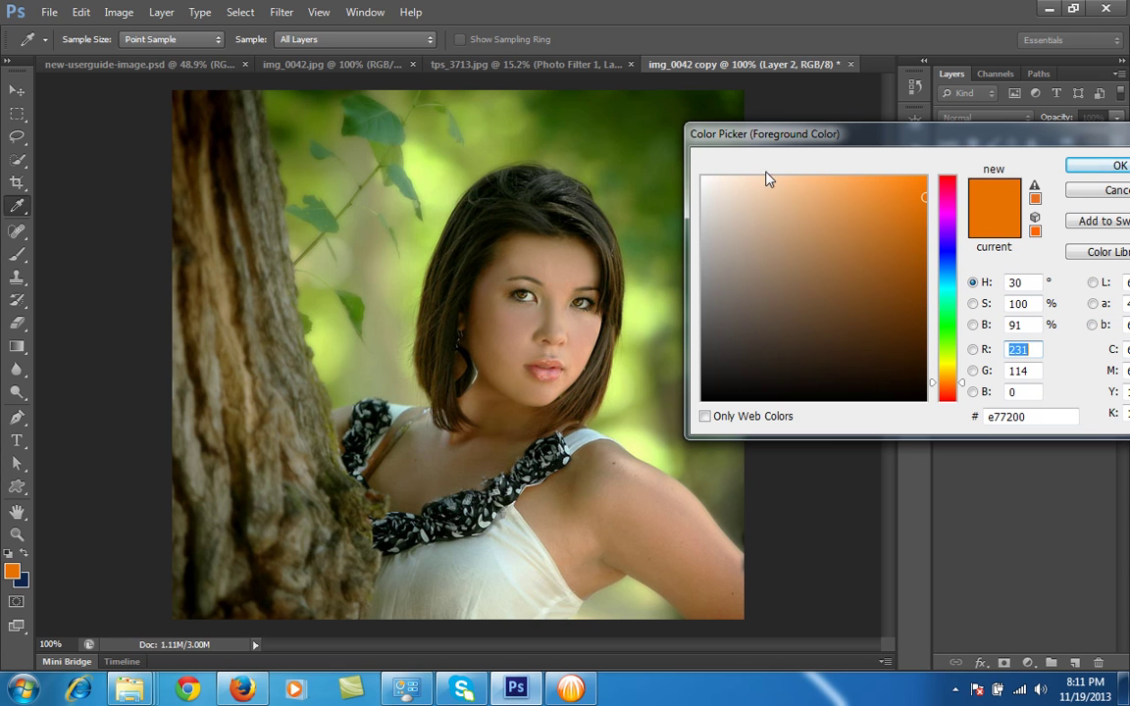
click(1083, 193)
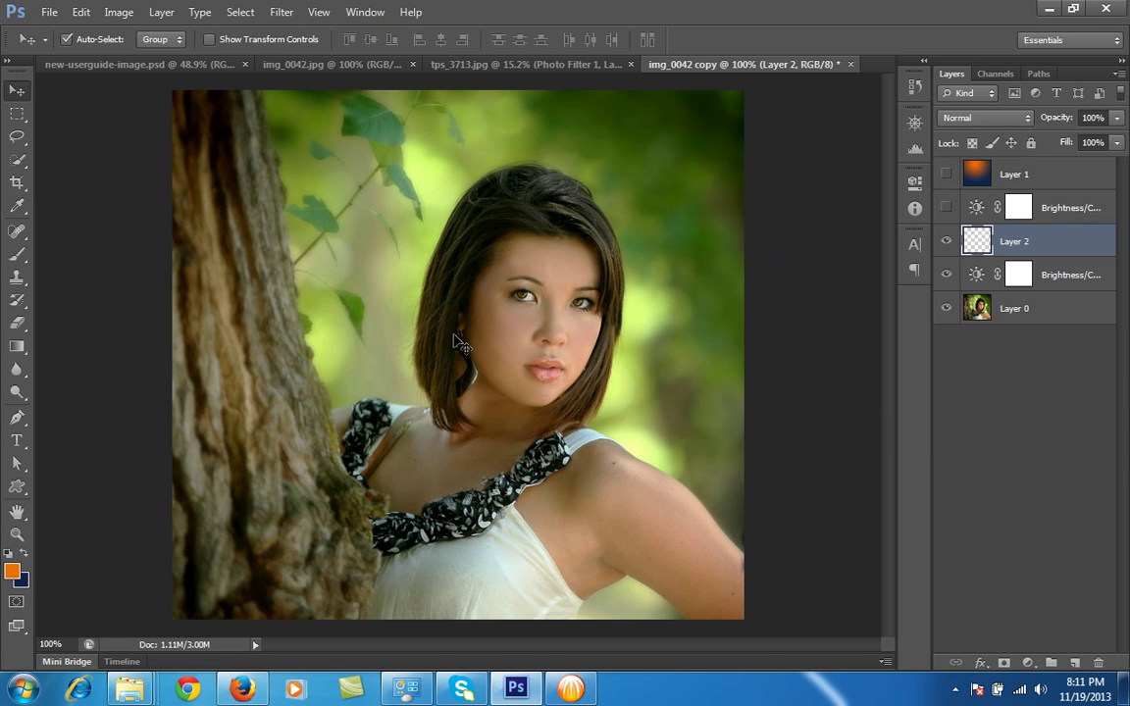
Verify the navy 0d254a background colour and confirm the orange e77200 foreground.
click(21, 585)
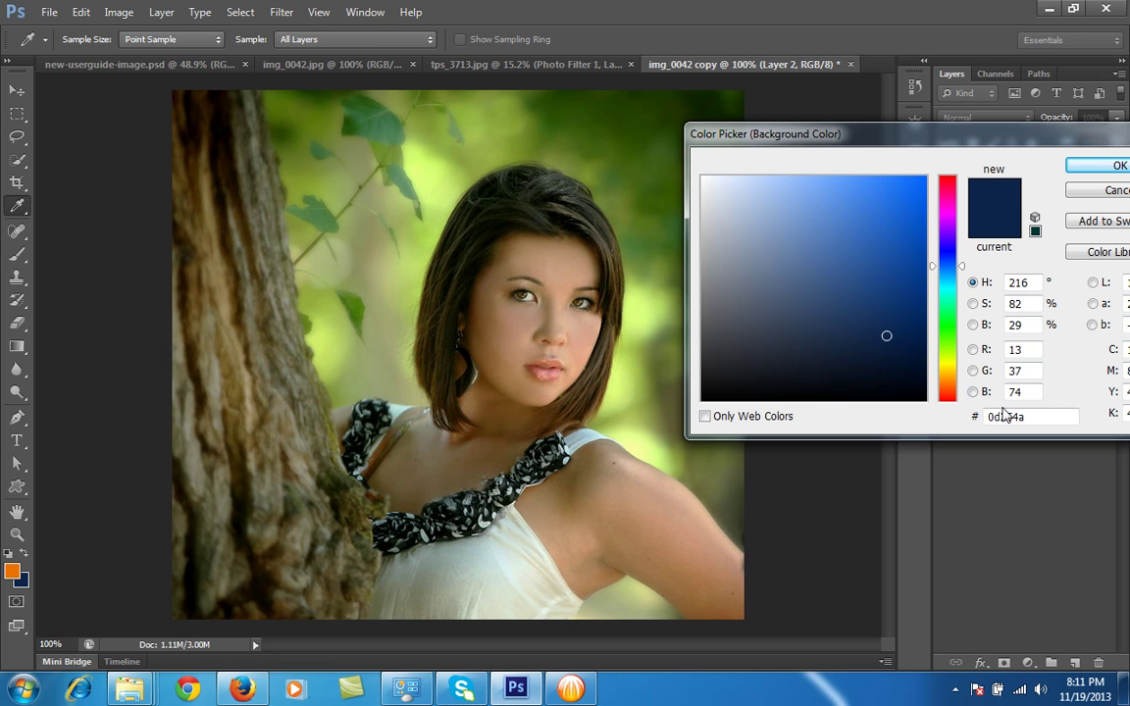
drag(1028, 419, 974, 419)
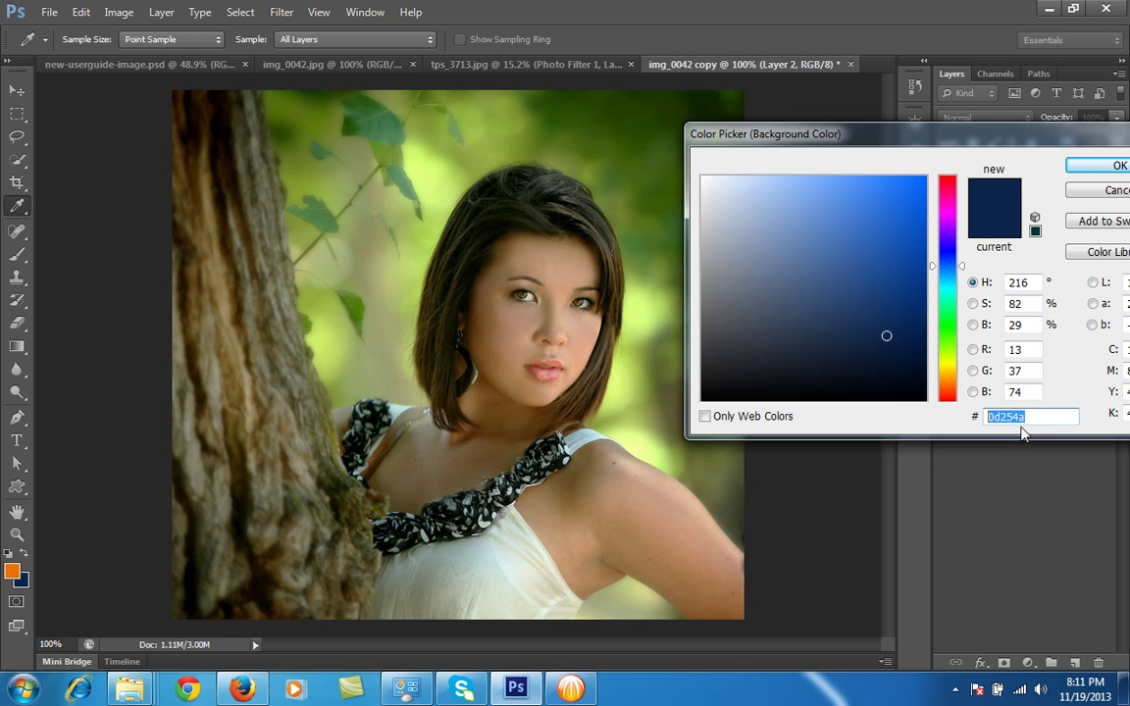
click(1103, 193)
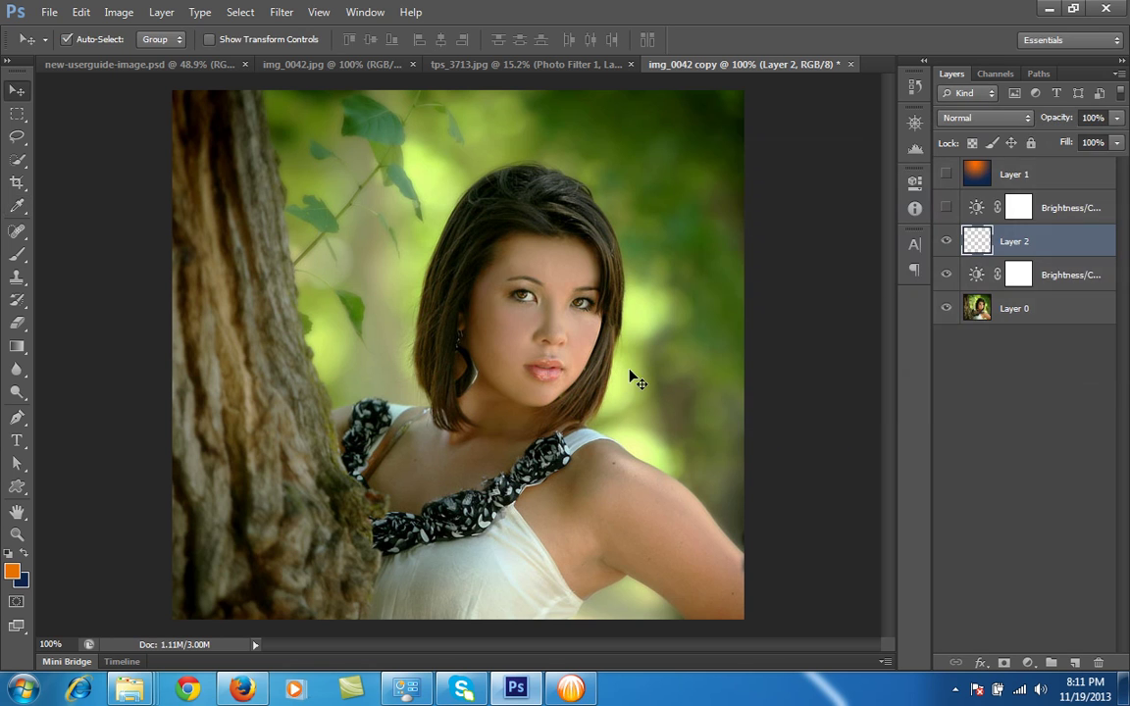
click(12, 570)
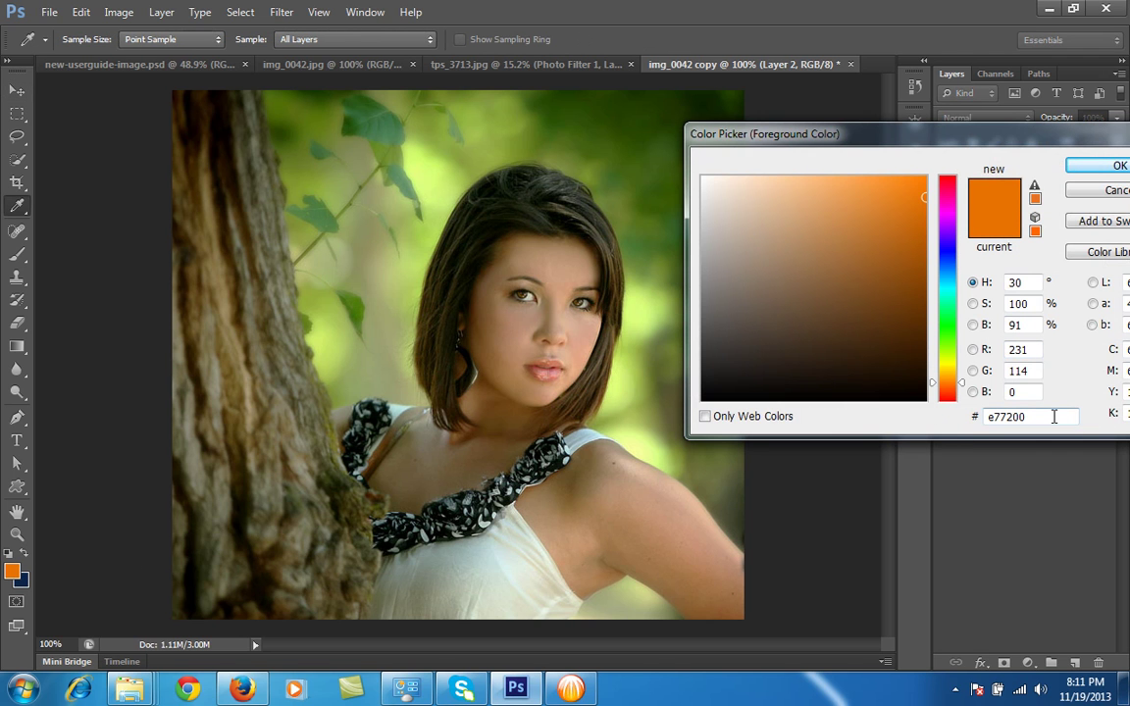
click(1085, 167)
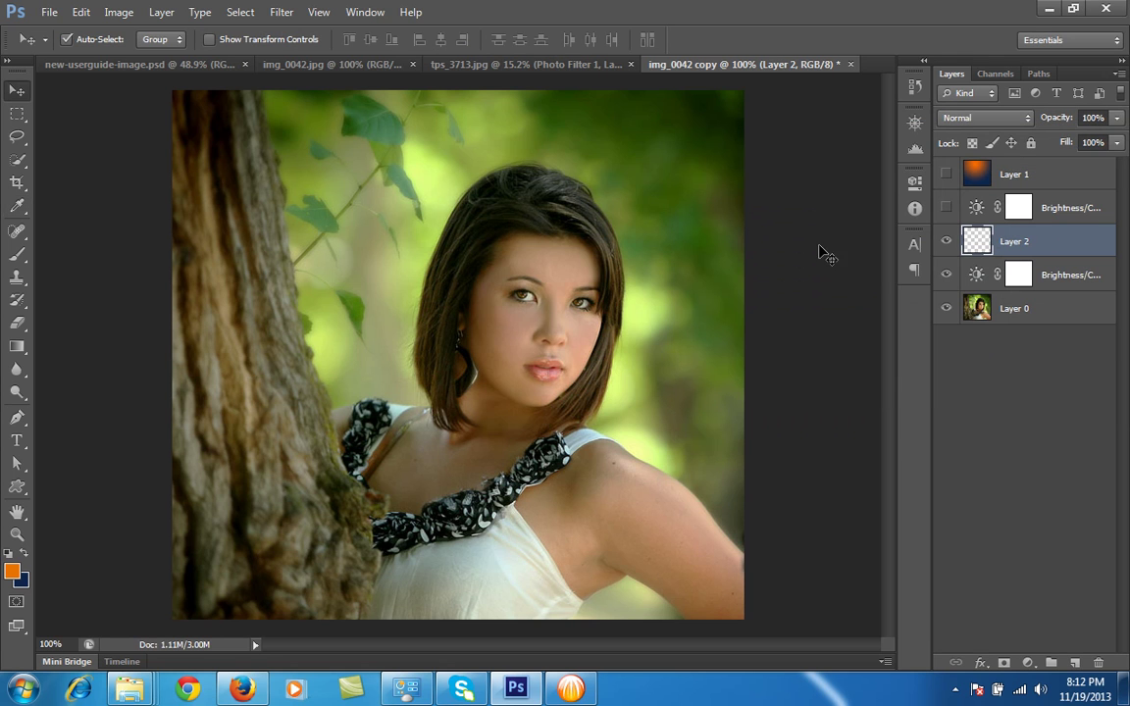
Draw an orange-to-navy radial gradient on Layer 2 from the top centre downward, redrawing it once.
click(15, 347)
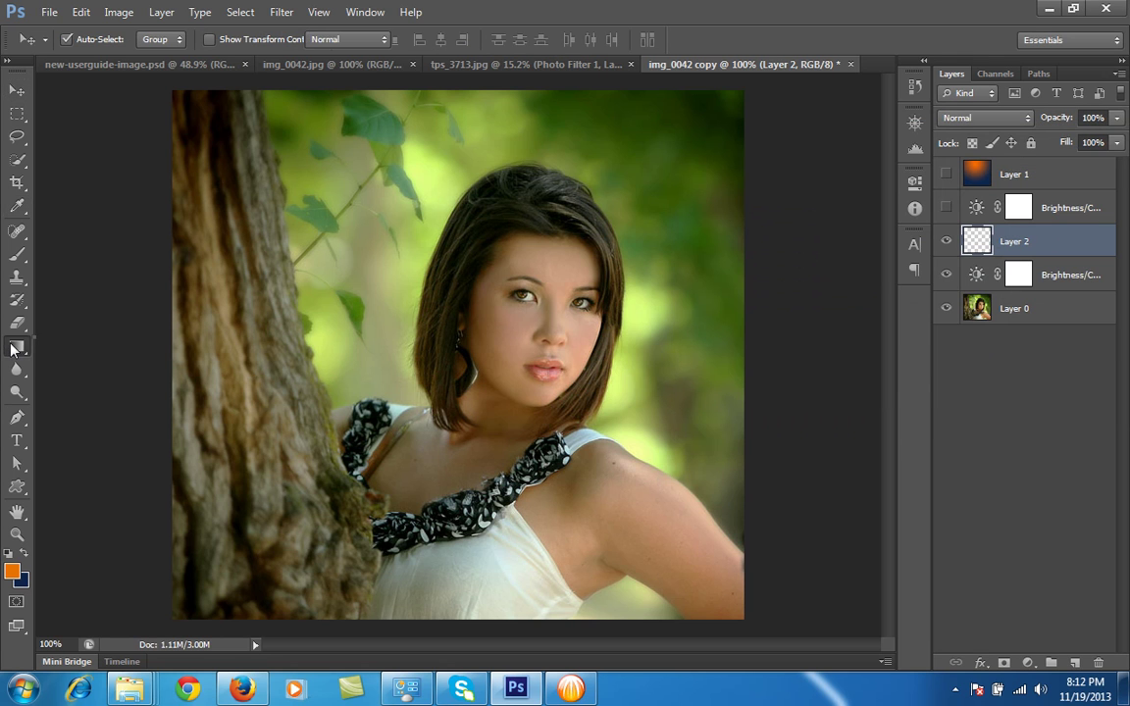
click(68, 349)
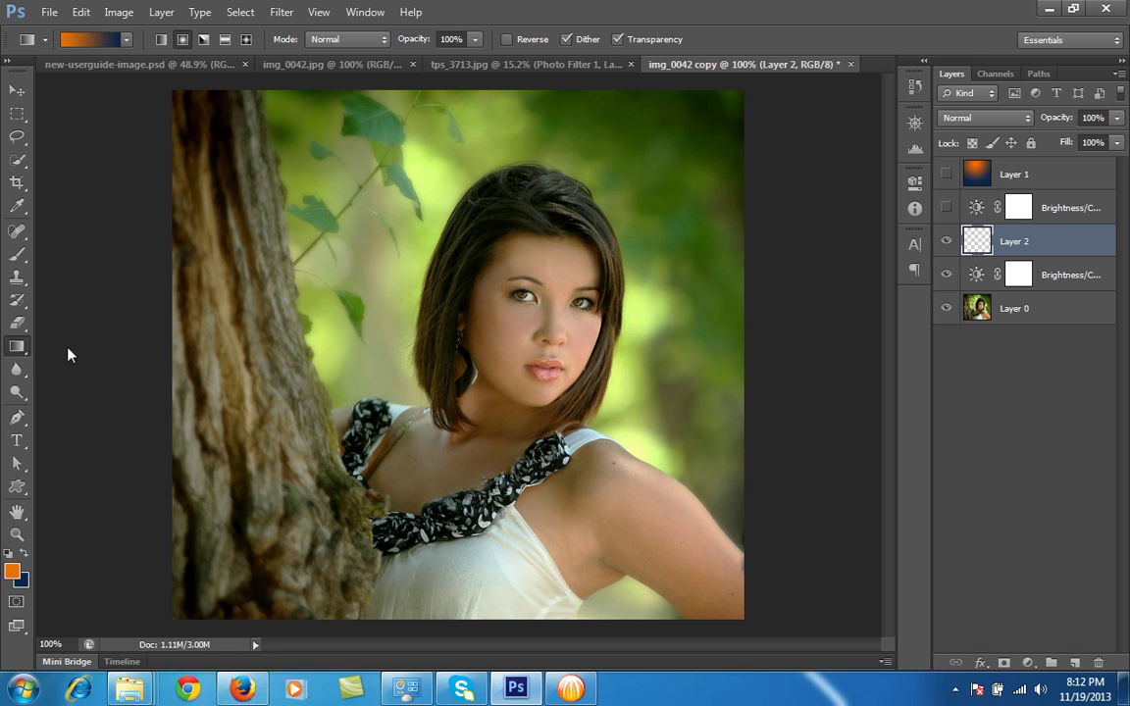
click(183, 39)
drag(443, 165, 675, 547)
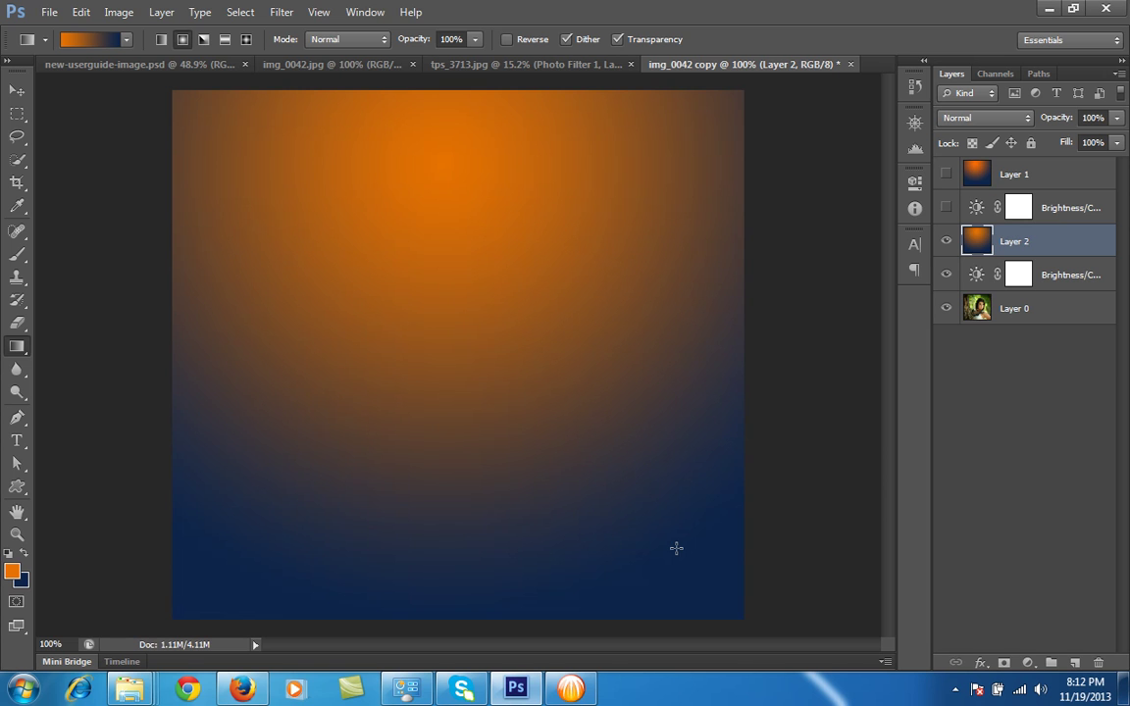
key(ctrl+z)
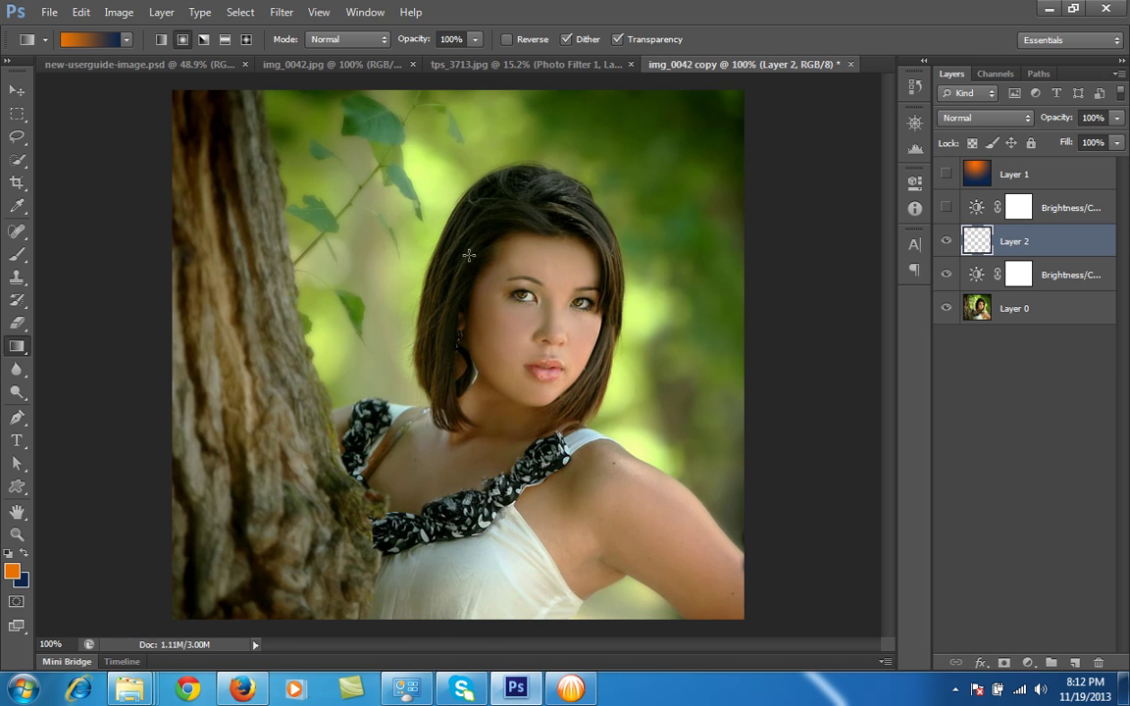
drag(436, 155, 595, 464)
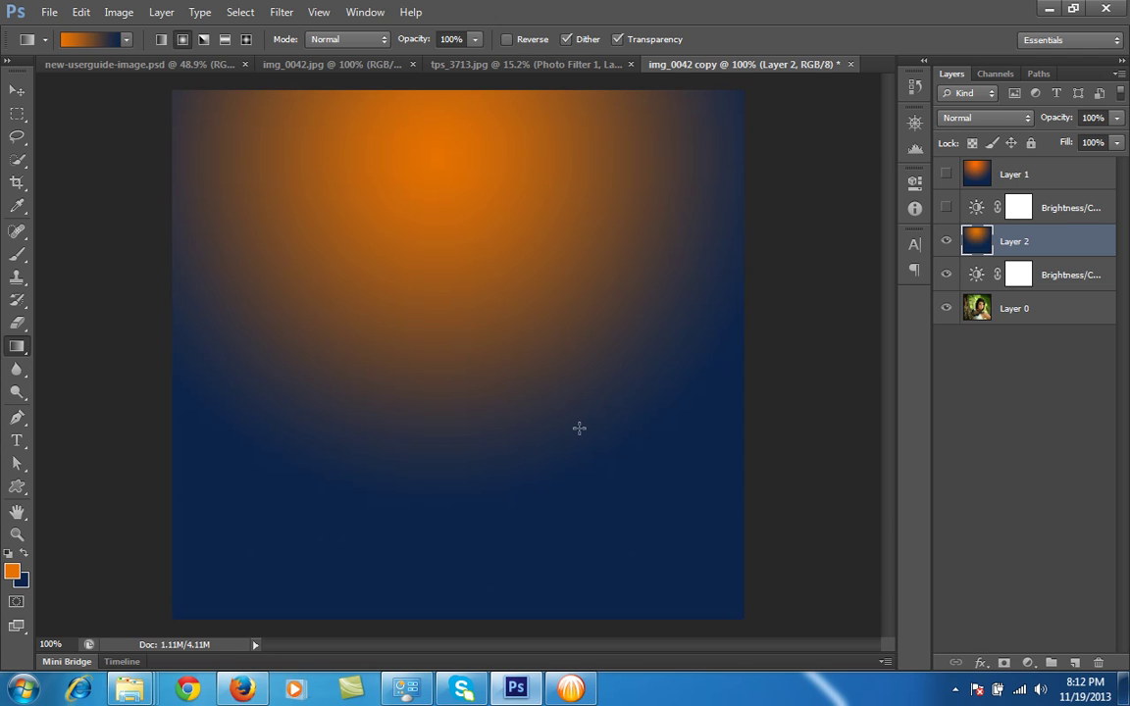
Set the gradient layer's blend mode to Screen, then select the screened Layer 1.
click(985, 119)
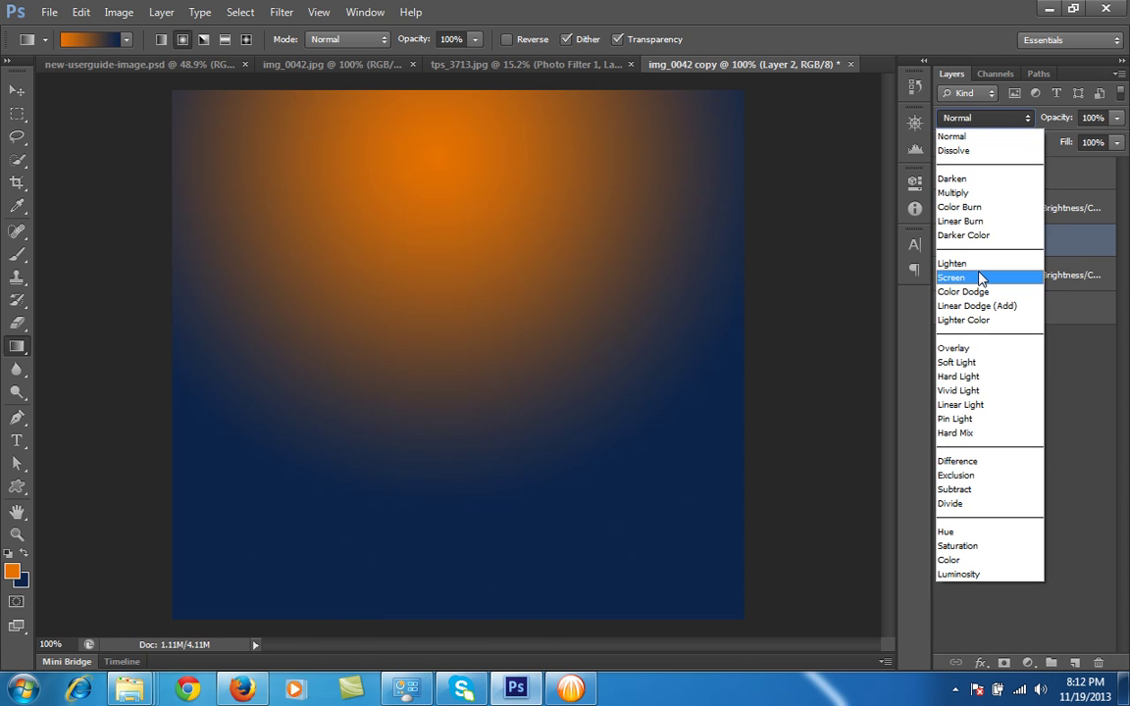
click(980, 278)
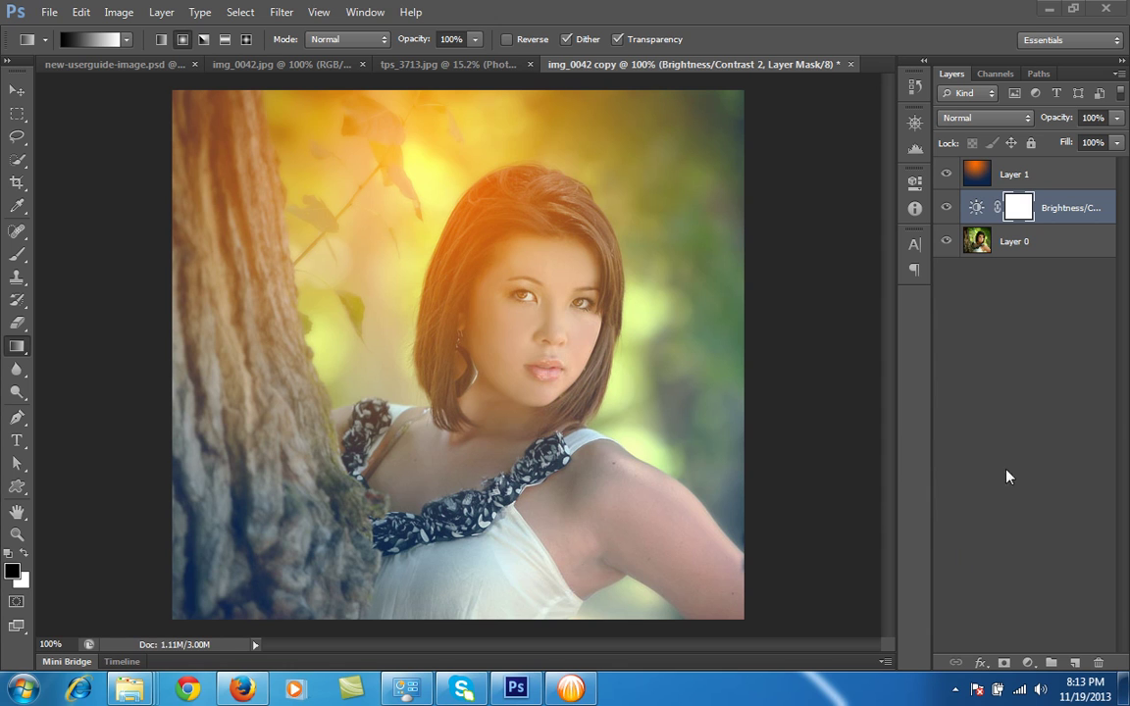
click(1046, 182)
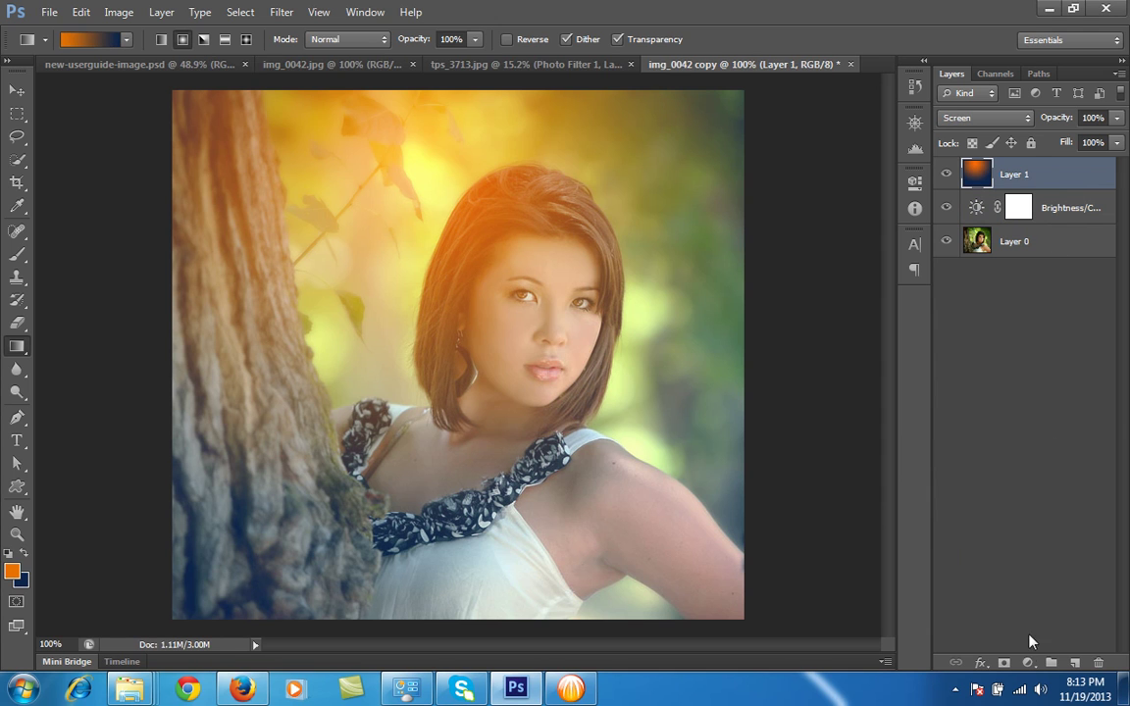
Add a Curves adjustment whose Blue channel curve lifts the shadows and raises the midtones slightly.
click(1027, 663)
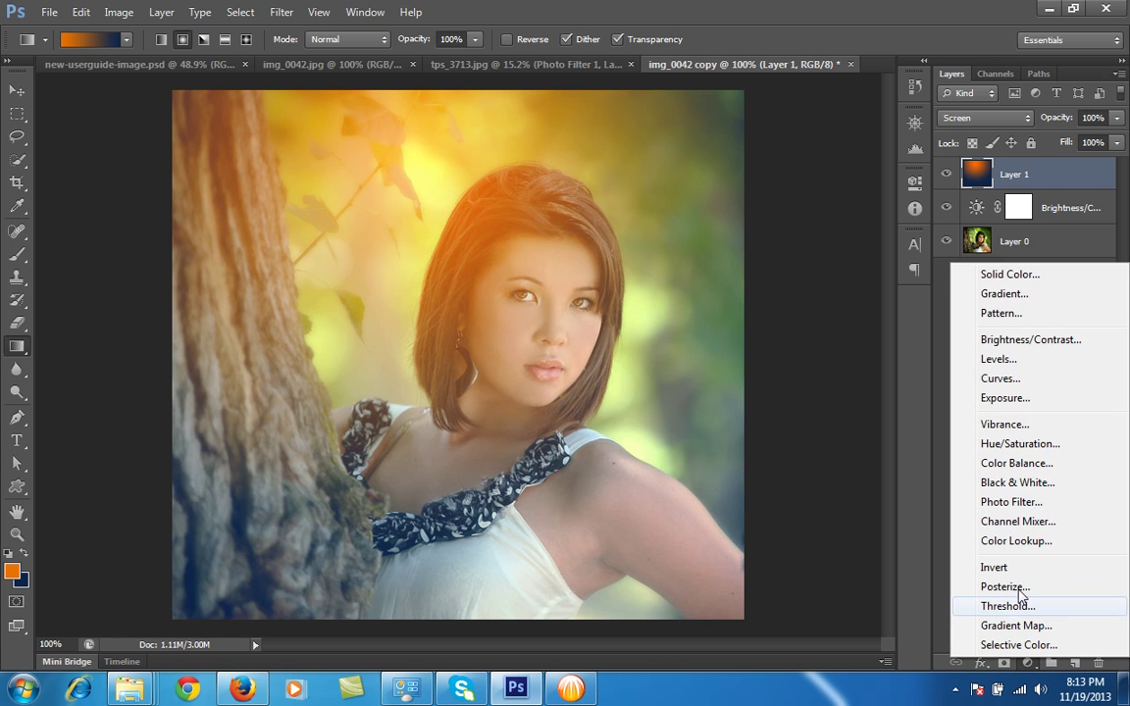
click(1014, 380)
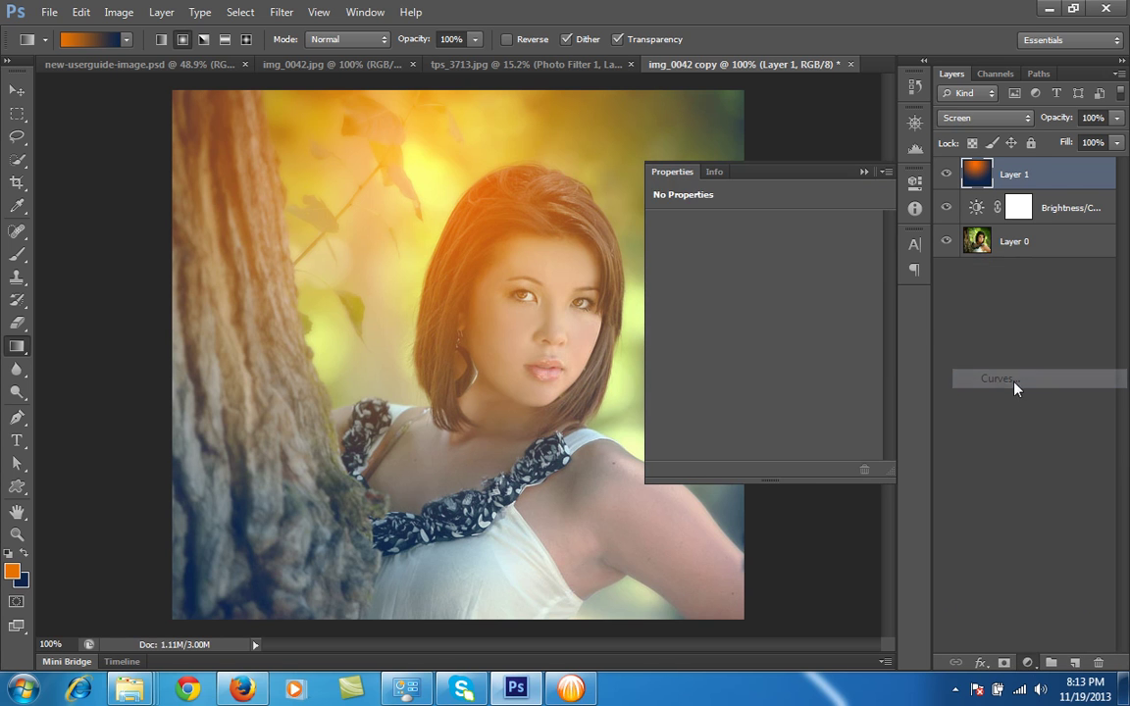
click(810, 251)
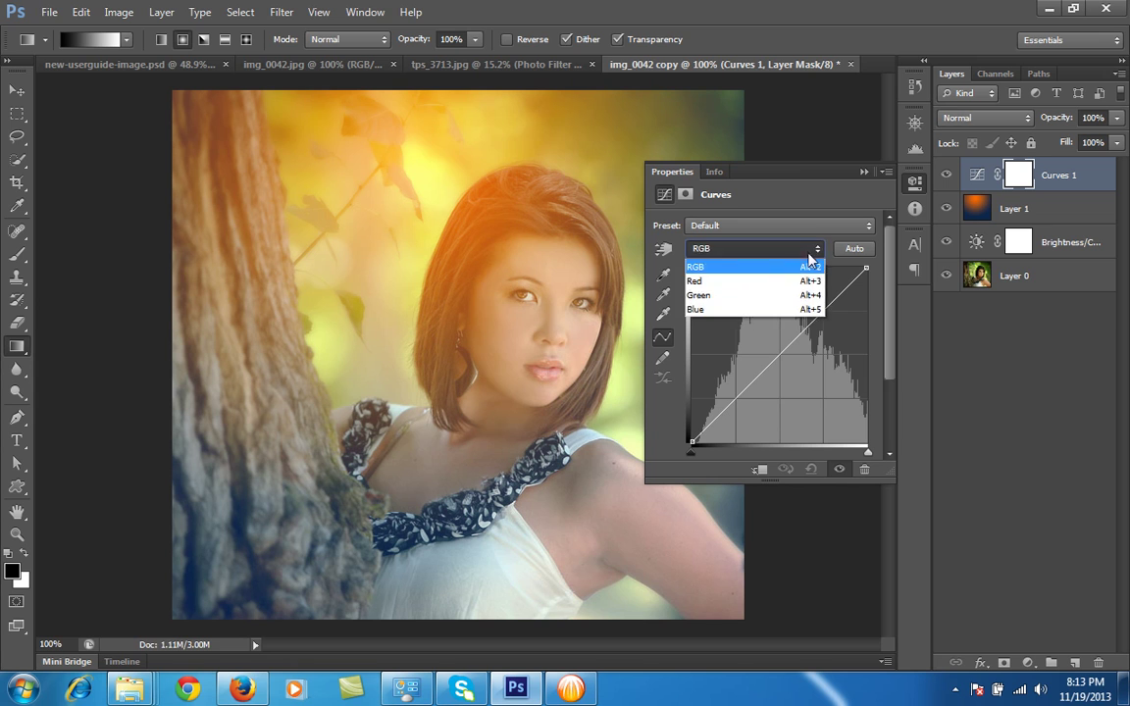
click(756, 310)
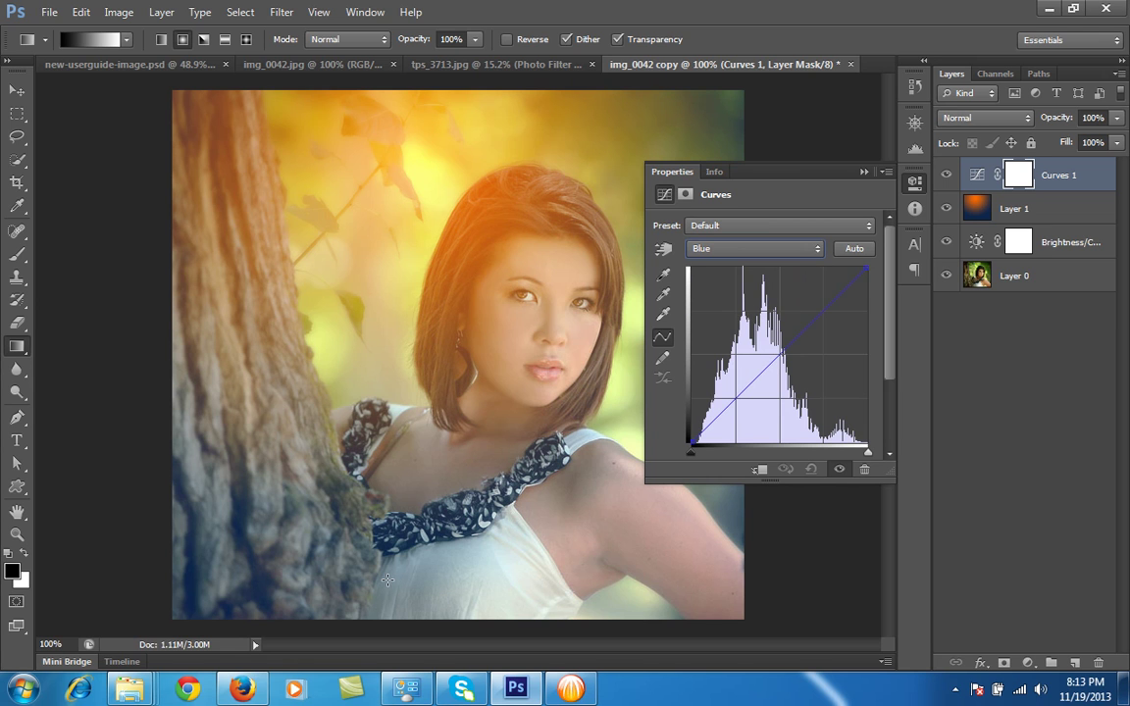
drag(690, 441, 685, 418)
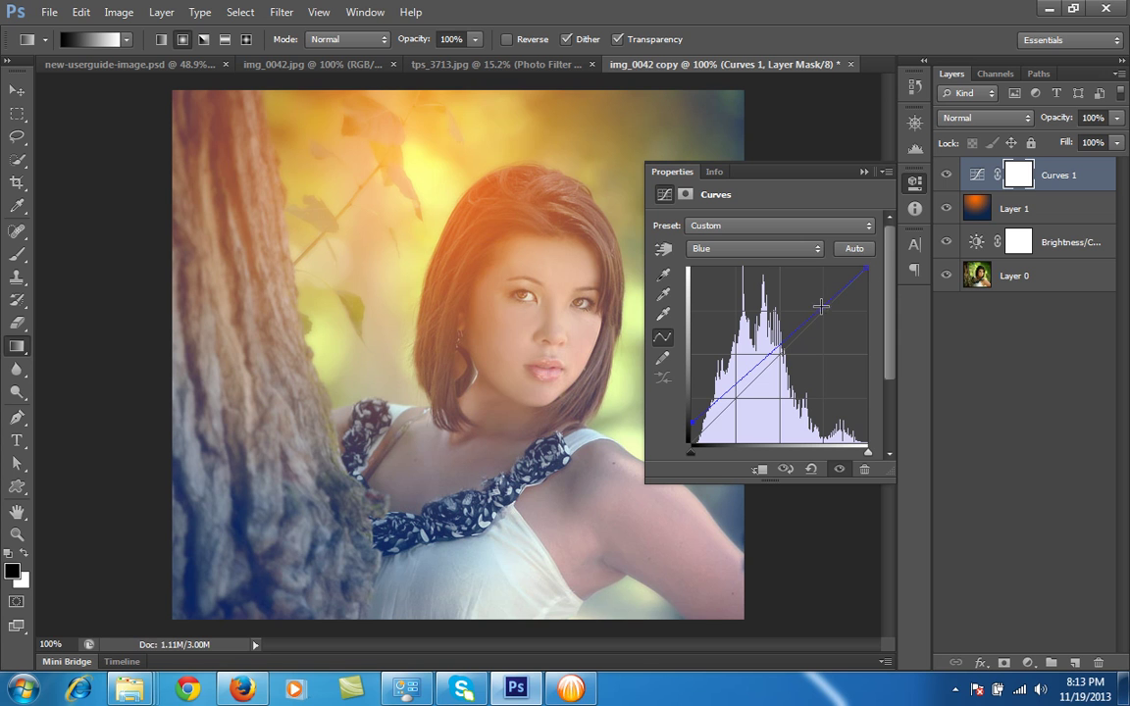
mouse_move(776, 347)
mouse_down()
mouse_move(776, 319)
mouse_move(779, 341)
mouse_up()
click(863, 171)
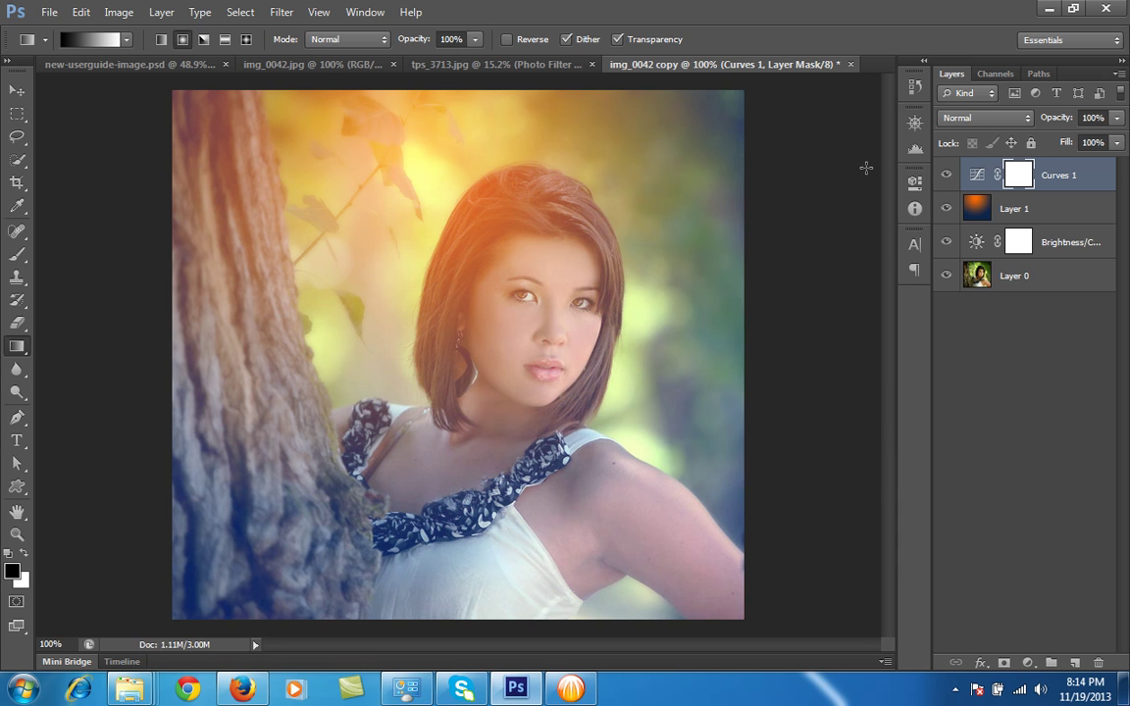